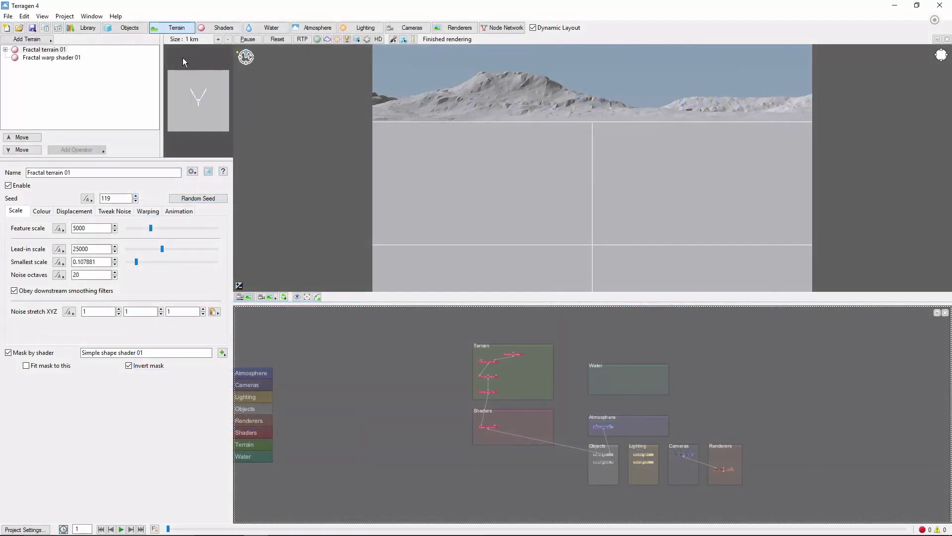
Give Fractal terrain 01 a feature scale of 8000 and a displacement amplitude of 500.
click(62, 50)
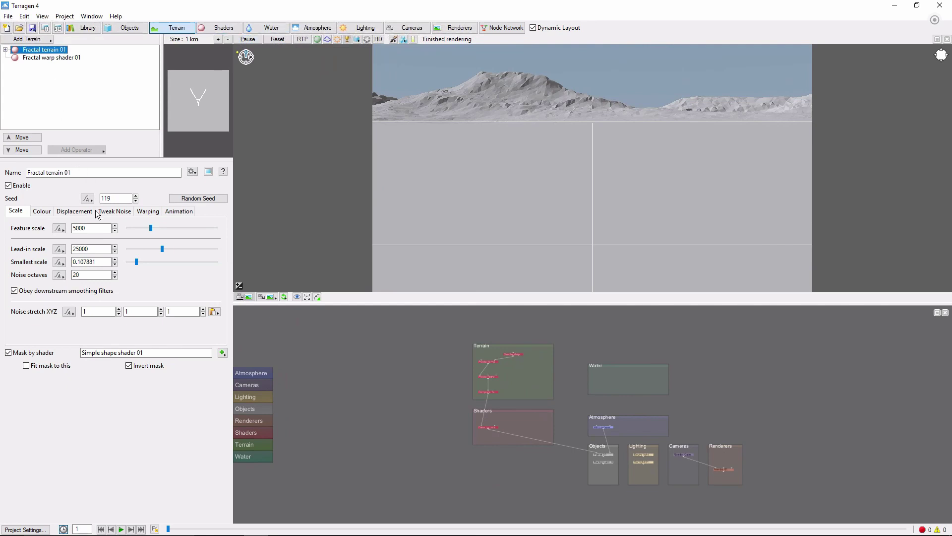
click(93, 229)
double_click(93, 229)
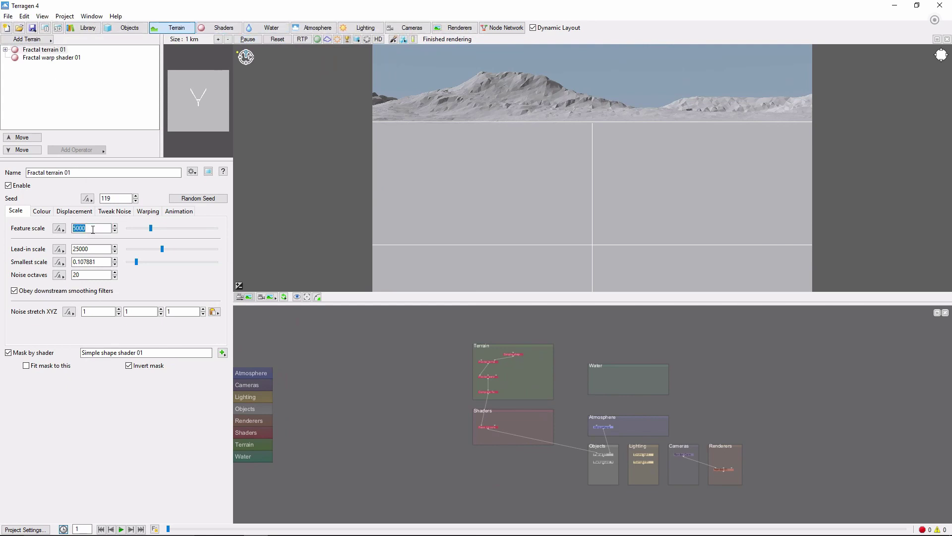
text(8000)
key(Return)
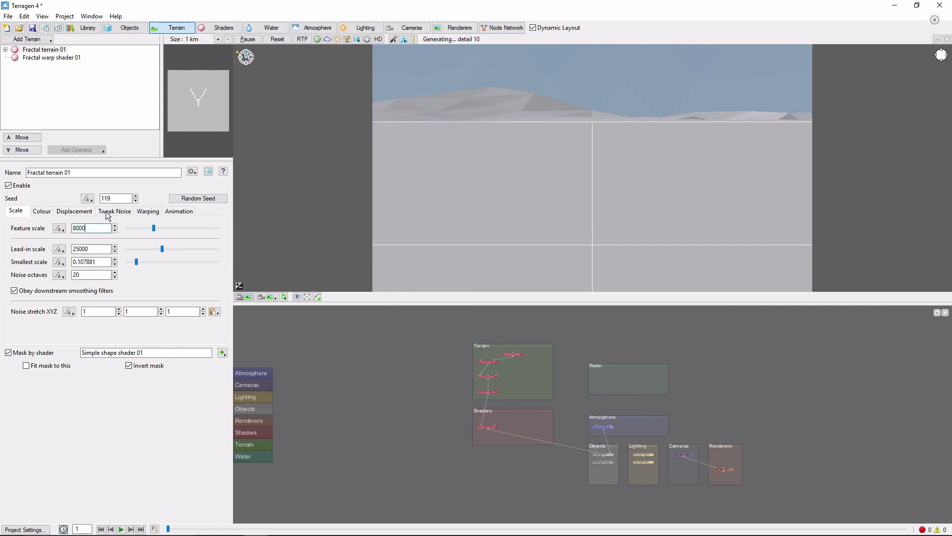
click(75, 213)
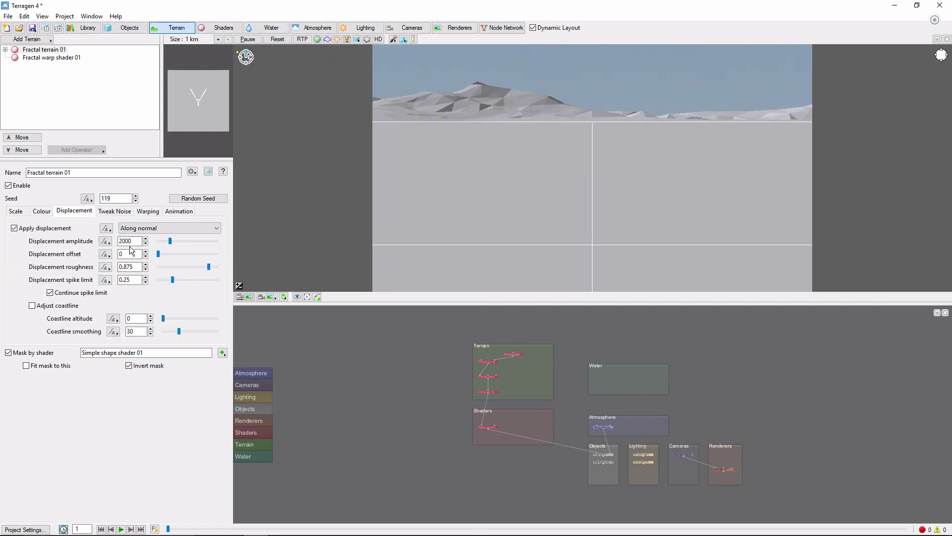
double_click(143, 241)
text(500)
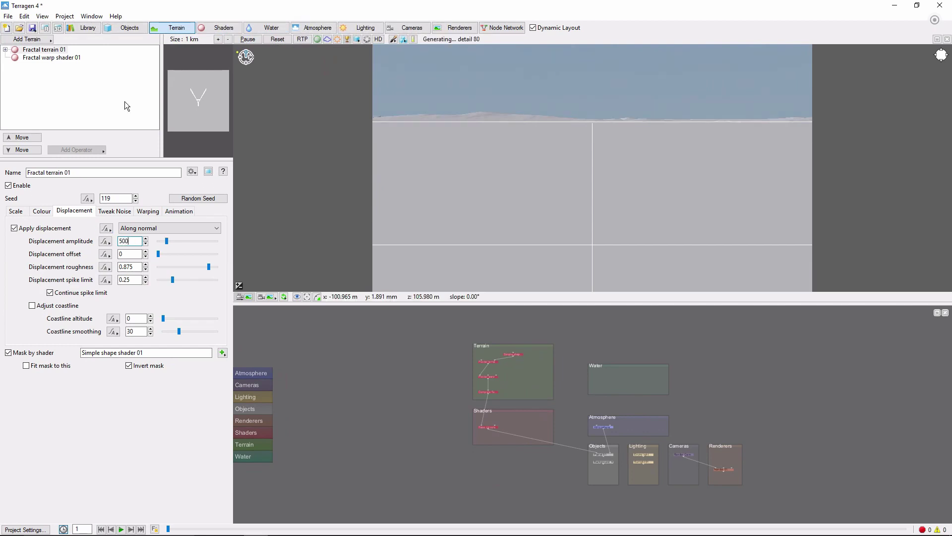
Add an alpine fractal terrain layer with displacement amplitude 1000.
click(47, 40)
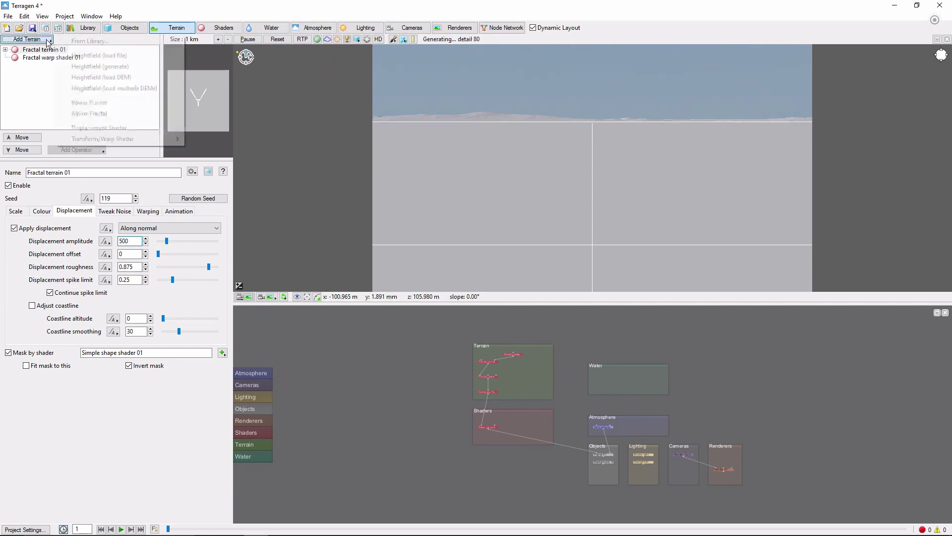
click(110, 111)
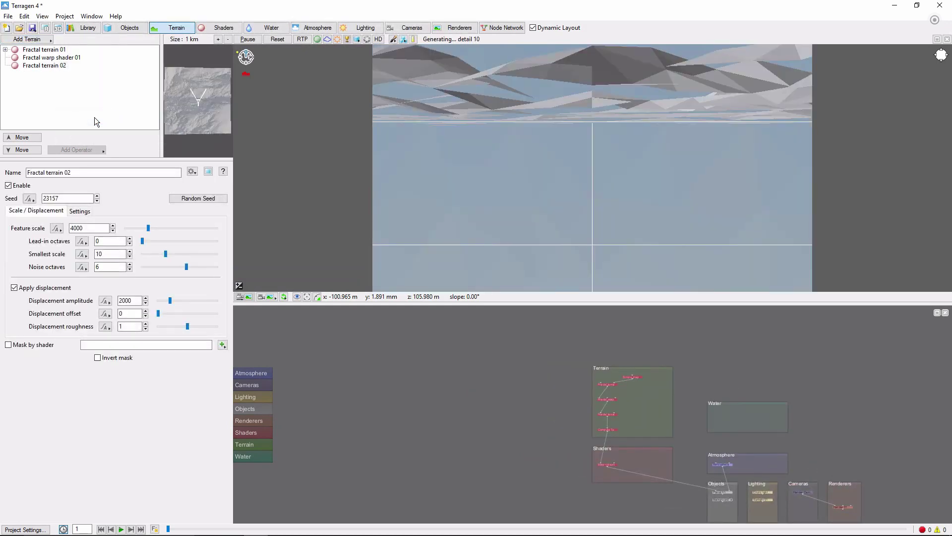
drag(138, 300, 111, 307)
text(1000)
key(Return)
Set the alpine fractal's stretch factor to 3.225 and late deposition to about 0.085.
click(80, 211)
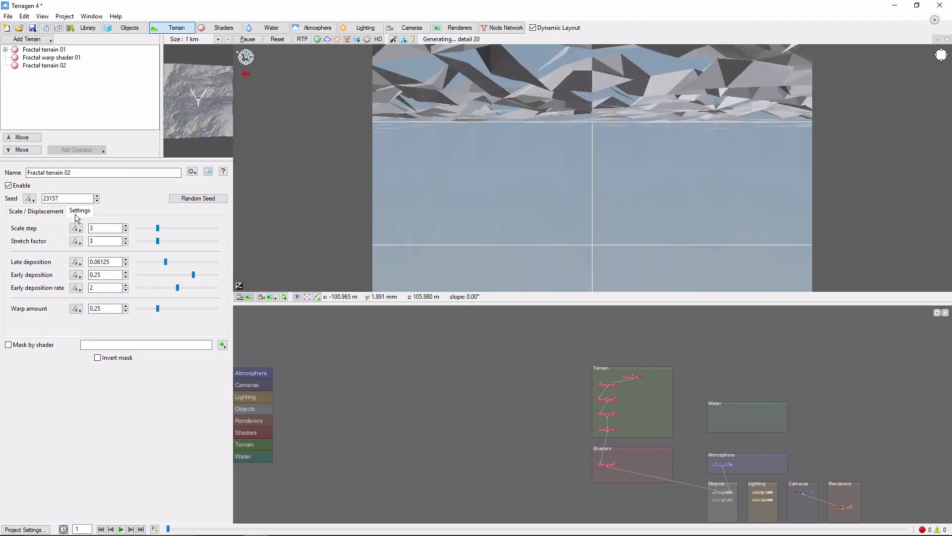
click(120, 242)
text(.225)
key(Return)
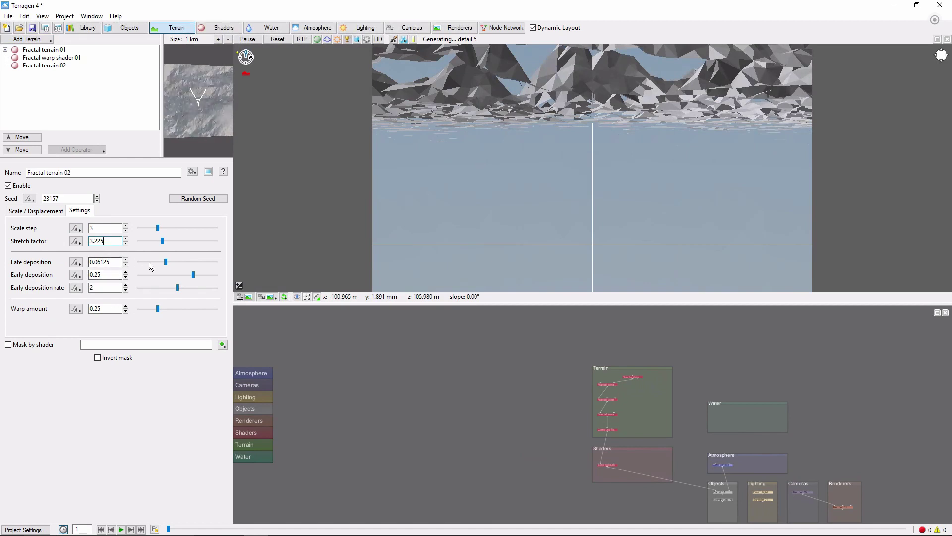
drag(165, 263, 168, 263)
Mask Fractal terrain 02 by Simple shape shader 01 and invert the mask.
click(9, 344)
click(223, 345)
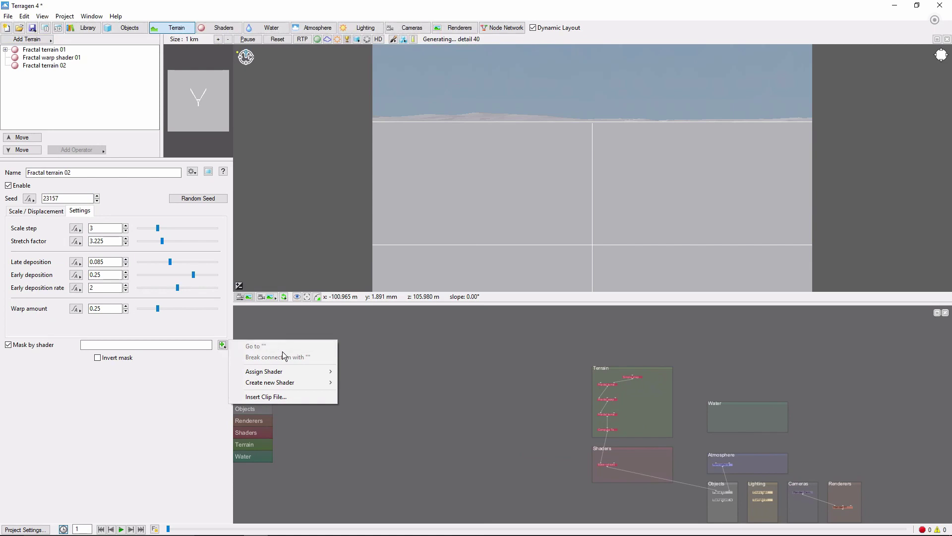
mouse_move(284, 384)
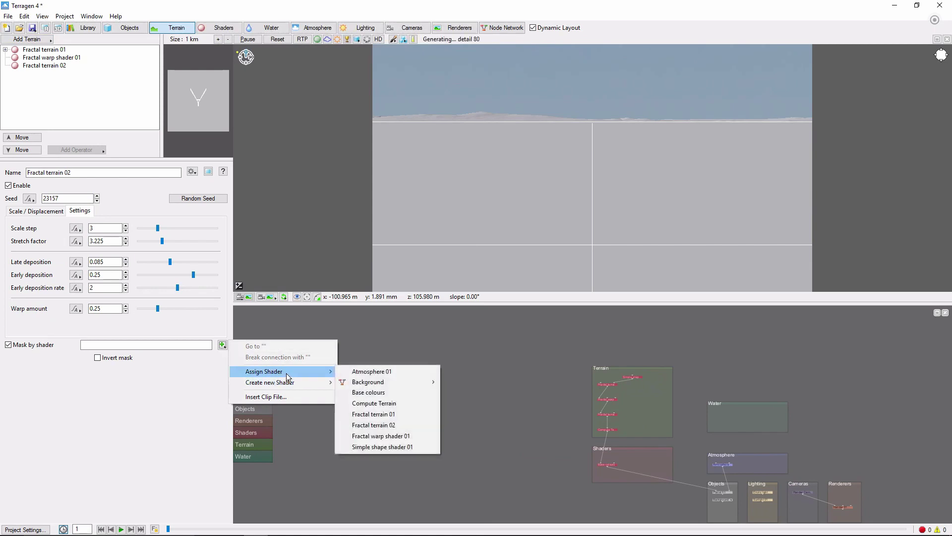
click(379, 446)
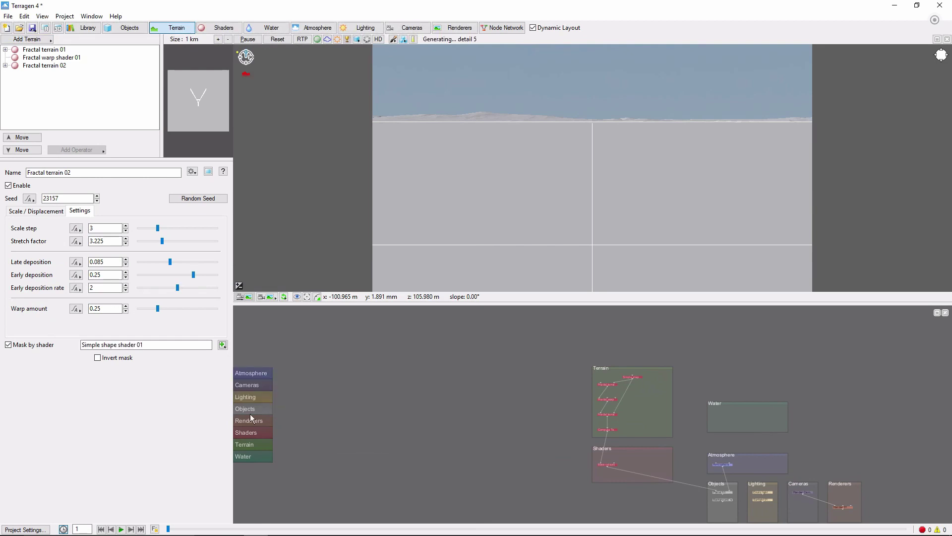
click(97, 358)
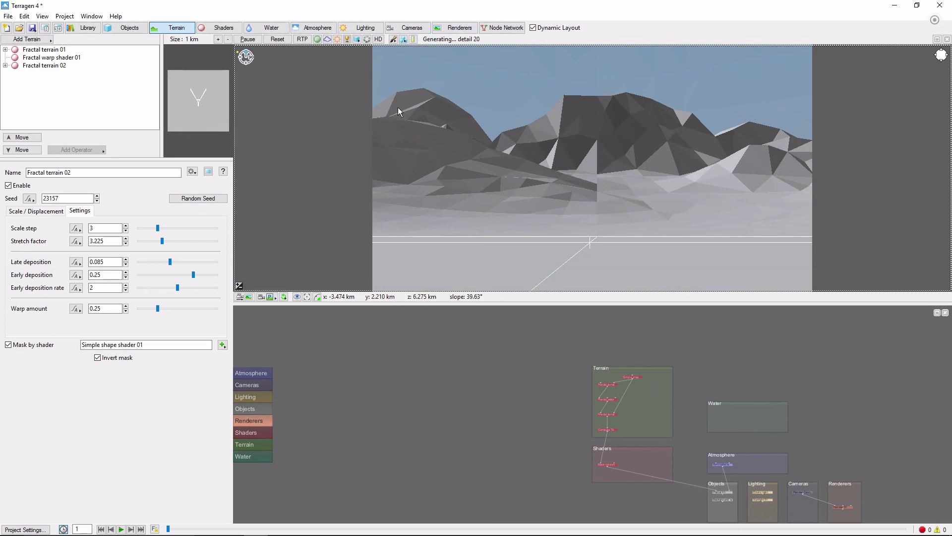
Add Camera 01 and make it orthographic.
click(407, 30)
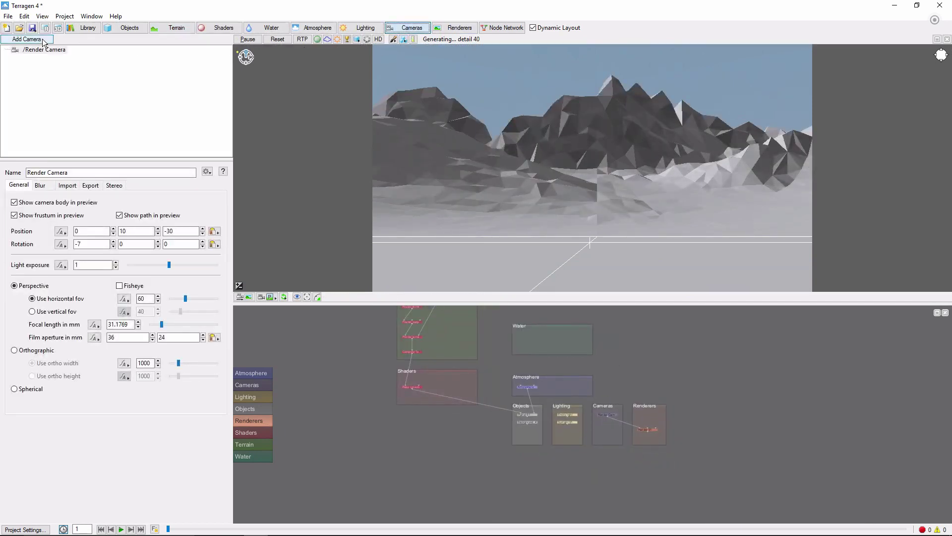
click(44, 42)
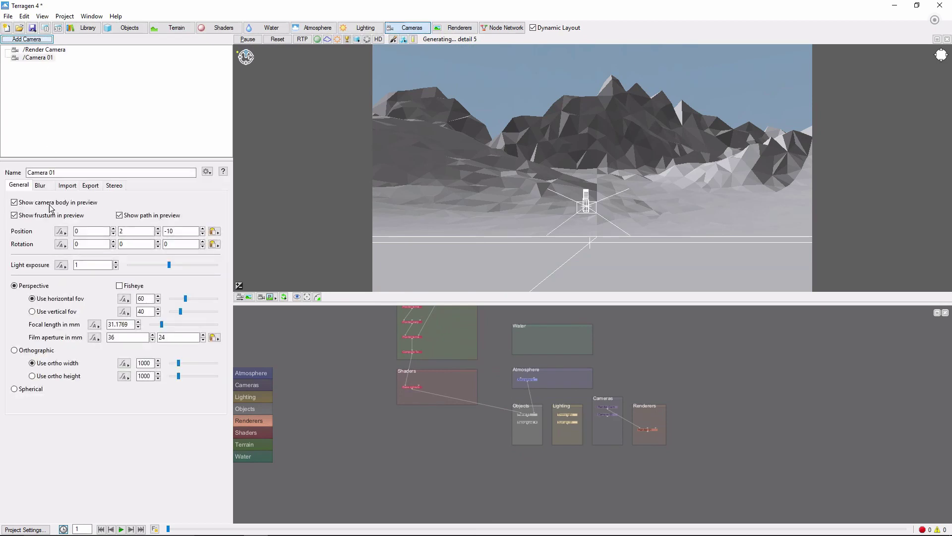
click(14, 350)
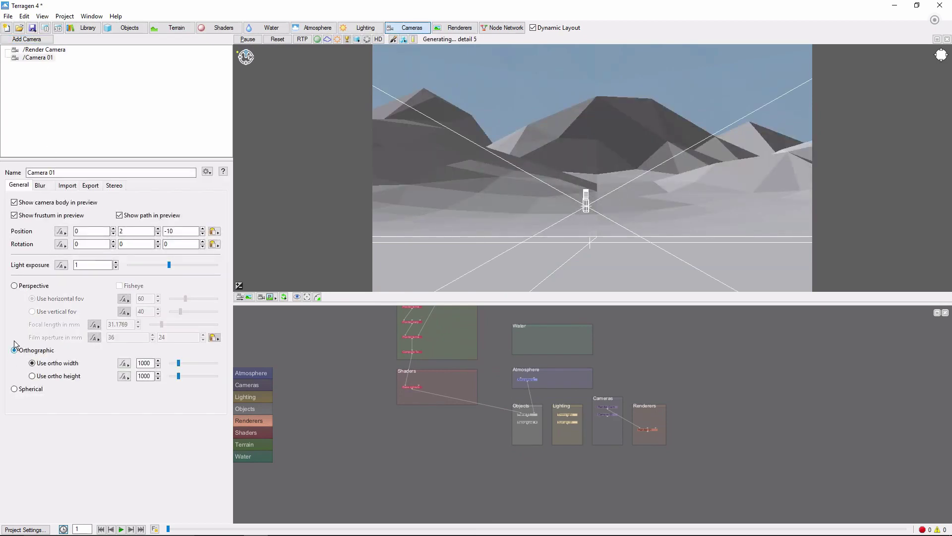
Set Camera 01 to height 2000, X rotation -90 and ortho width 20000.
click(136, 231)
text(000)
key(Return)
double_click(84, 244)
text(-90)
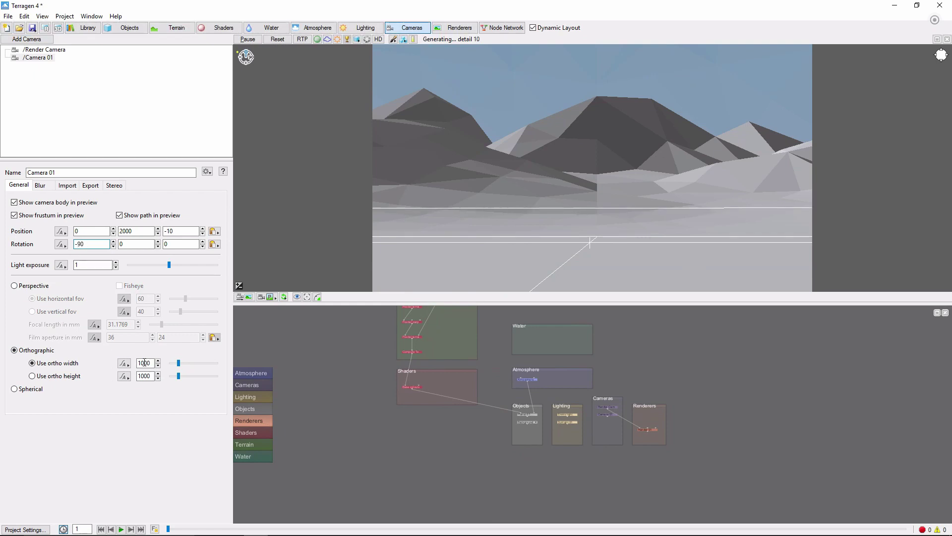
drag(142, 363, 135, 366)
text(20)
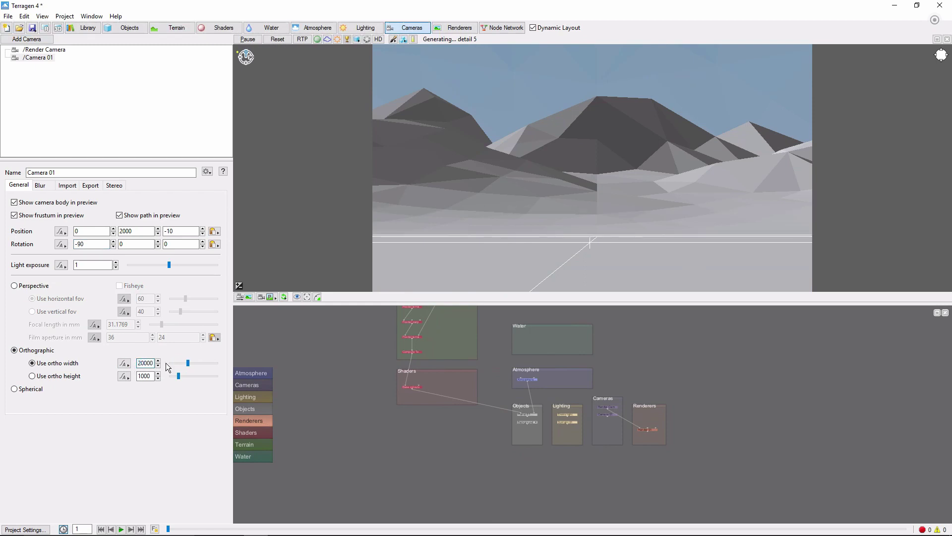
View the terrain through Camera 01, then orbit the render camera's preview onto the mountain ridge.
click(274, 299)
click(319, 386)
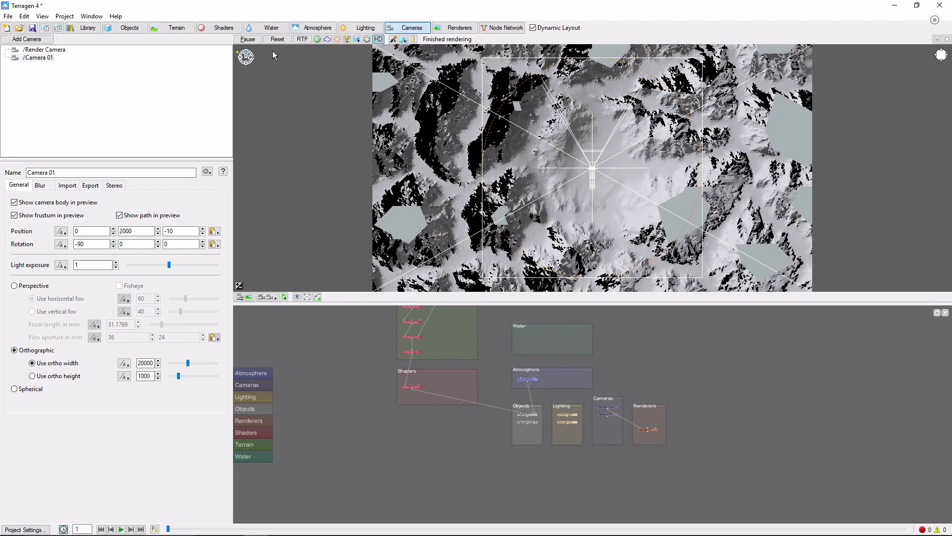
click(274, 298)
click(318, 298)
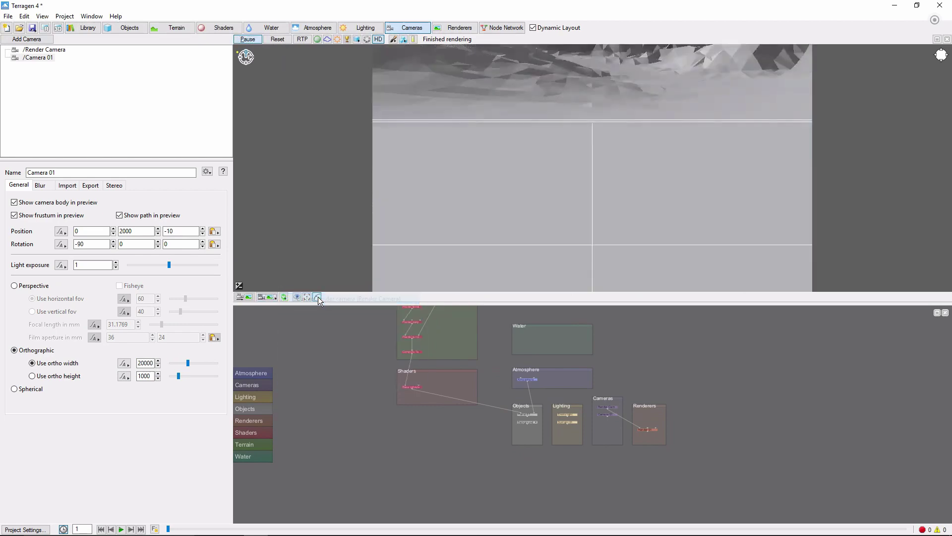
middle_drag(465, 159, 634, 213)
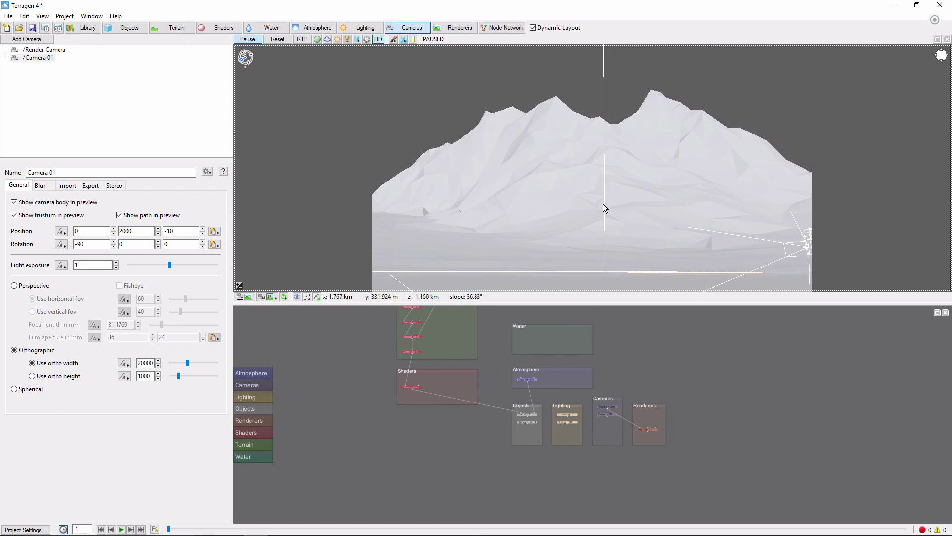
Resume the preview and copy the current preview view into the render camera.
click(251, 40)
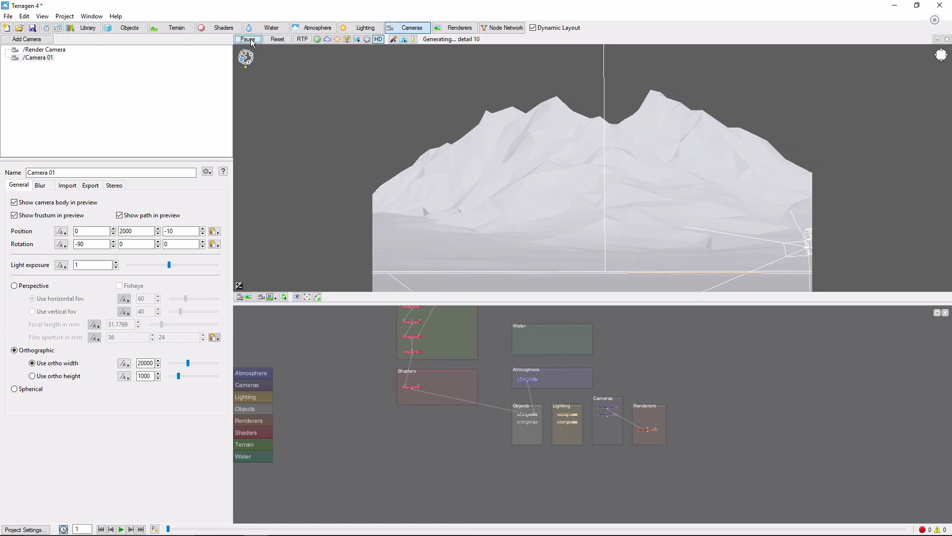
click(249, 297)
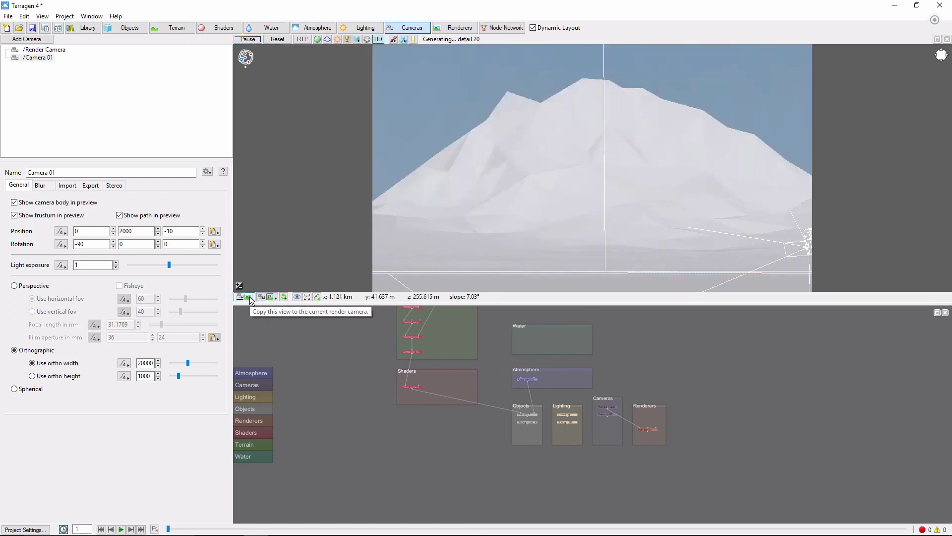
click(250, 297)
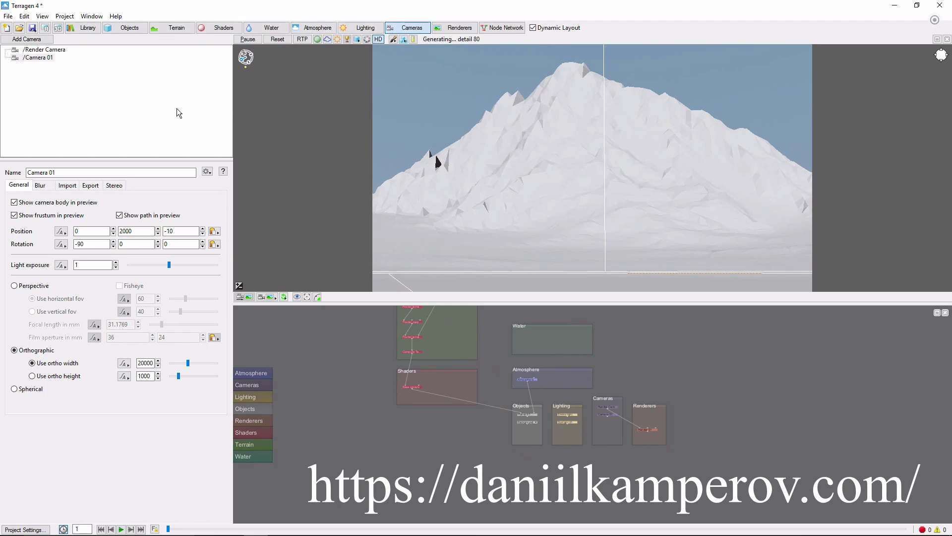
Add a Classic Erosion layer to the terrain.
click(175, 28)
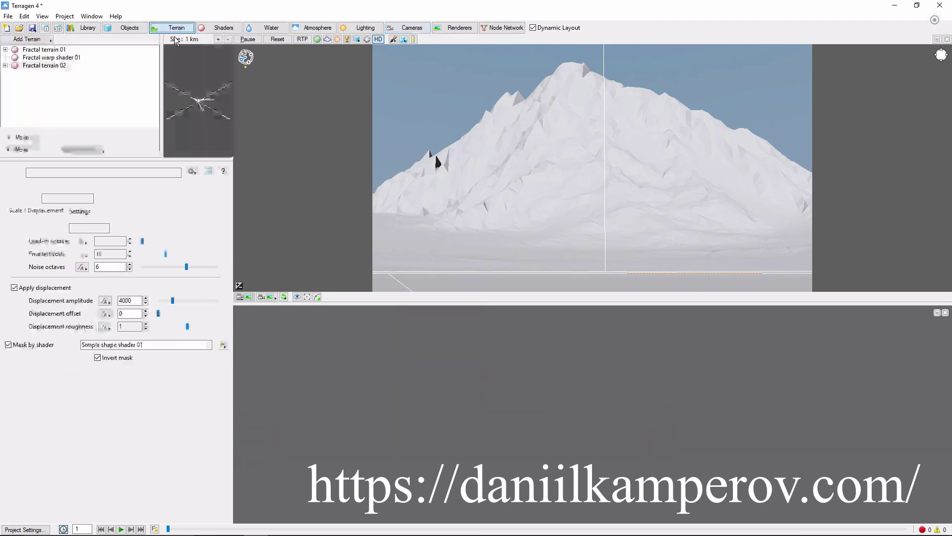
click(49, 40)
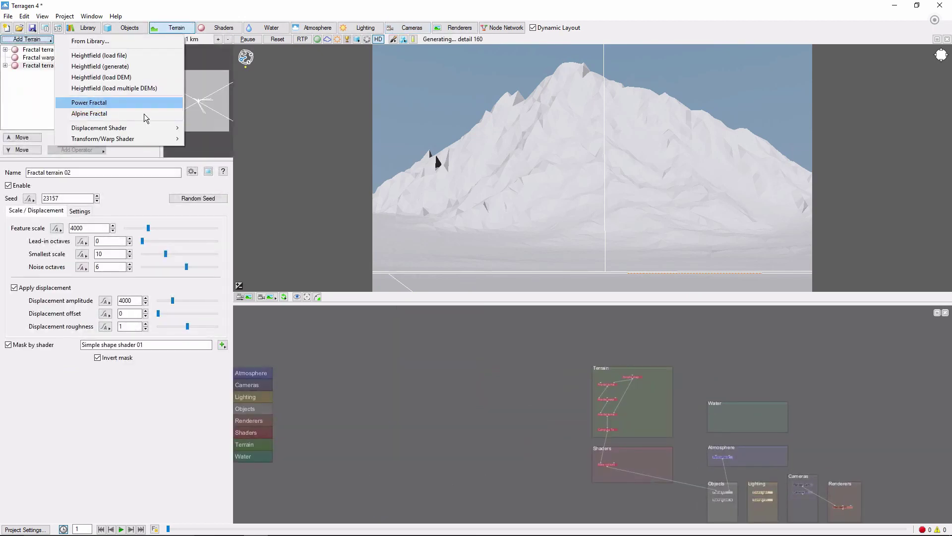
mouse_move(149, 129)
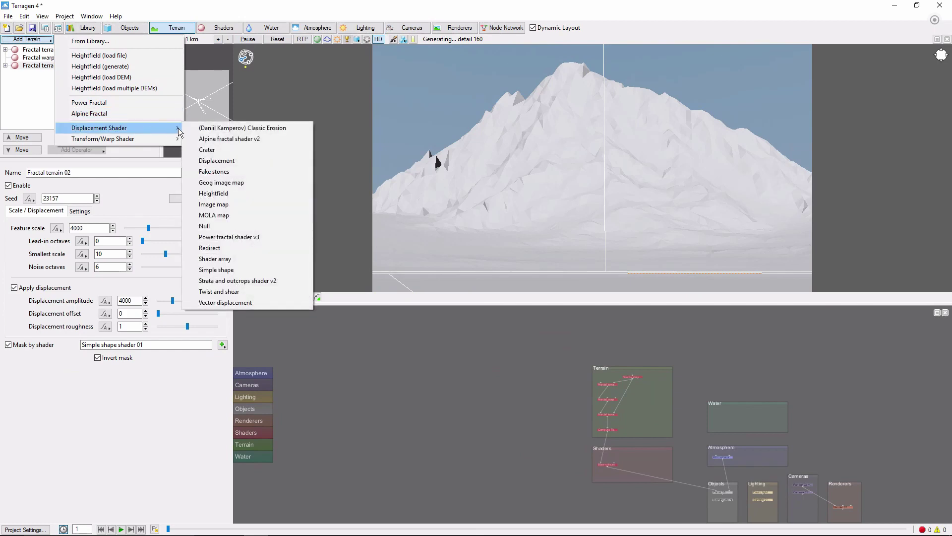
click(220, 128)
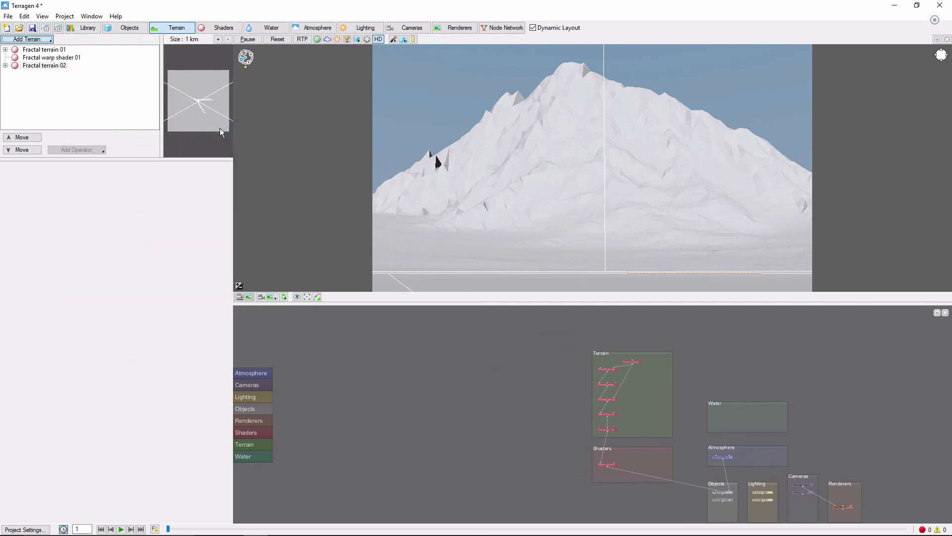
Set the erosion's heightmap position to the mountain spot's coordinates, 3526.54, -1619.1.
right_click(576, 100)
click(614, 120)
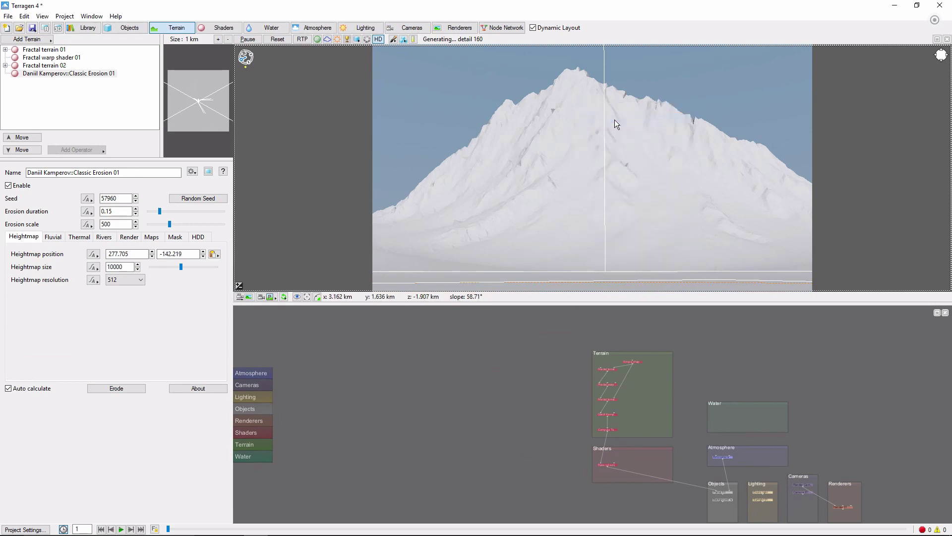
click(215, 254)
click(243, 267)
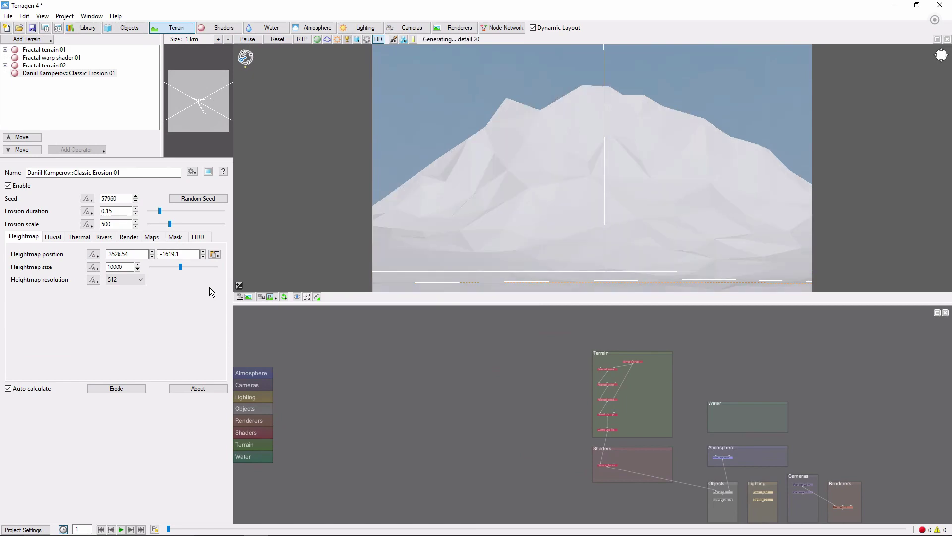
Enable Render original hf details in Classic Erosion 01's render settings.
click(53, 236)
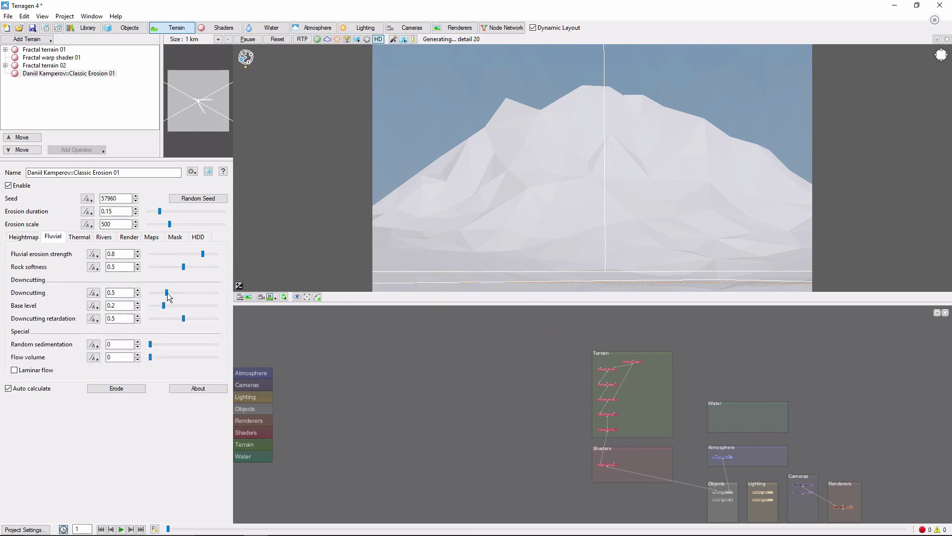
click(129, 237)
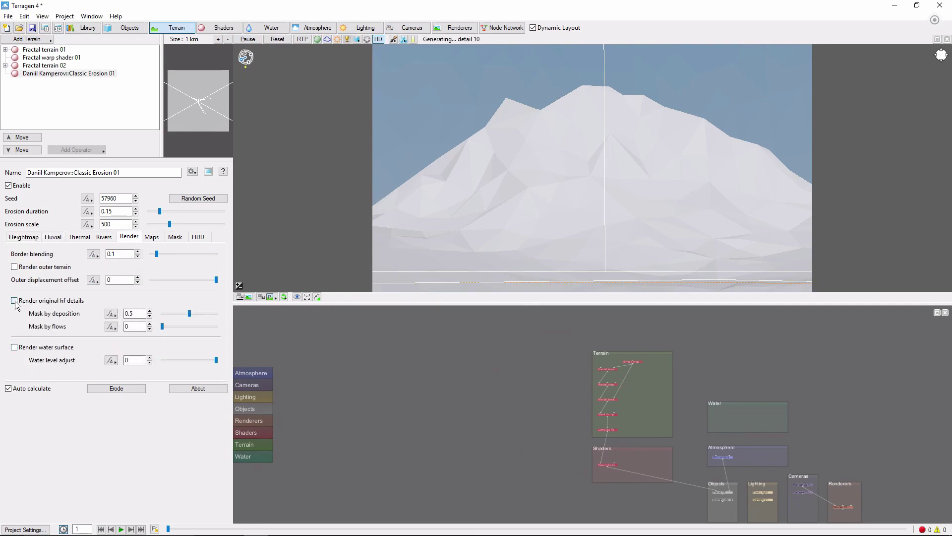
click(14, 300)
Erode the terrain and preview the result zoomed out to a 16 km size.
click(119, 388)
click(209, 172)
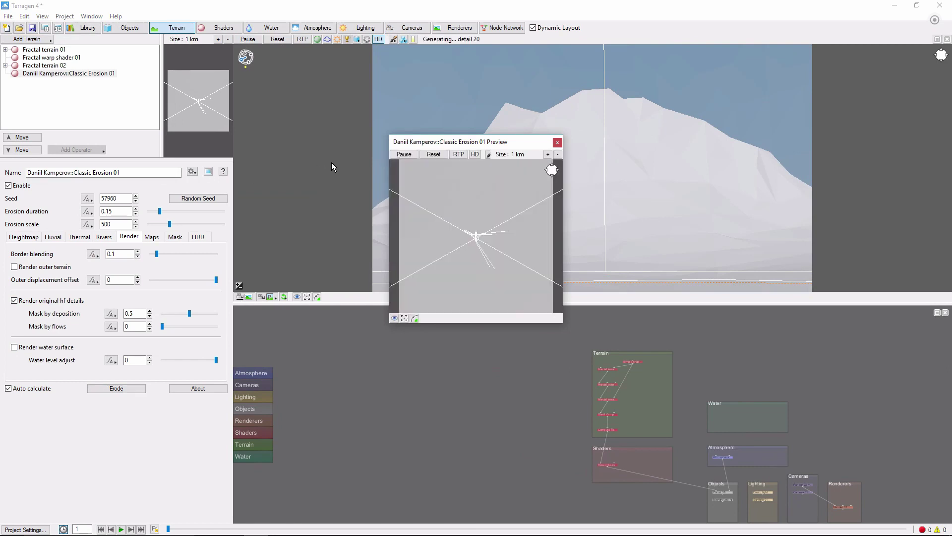
click(558, 153)
click(559, 153)
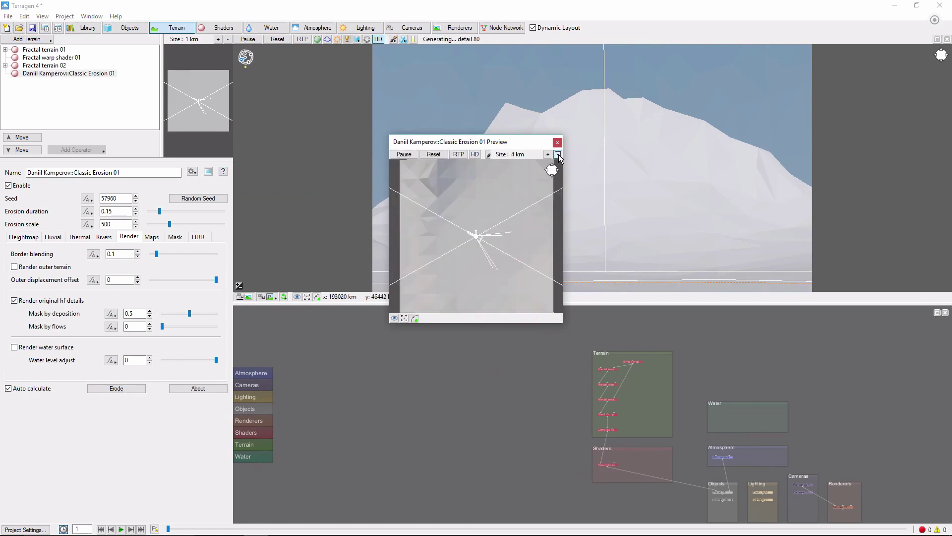
click(558, 154)
click(559, 154)
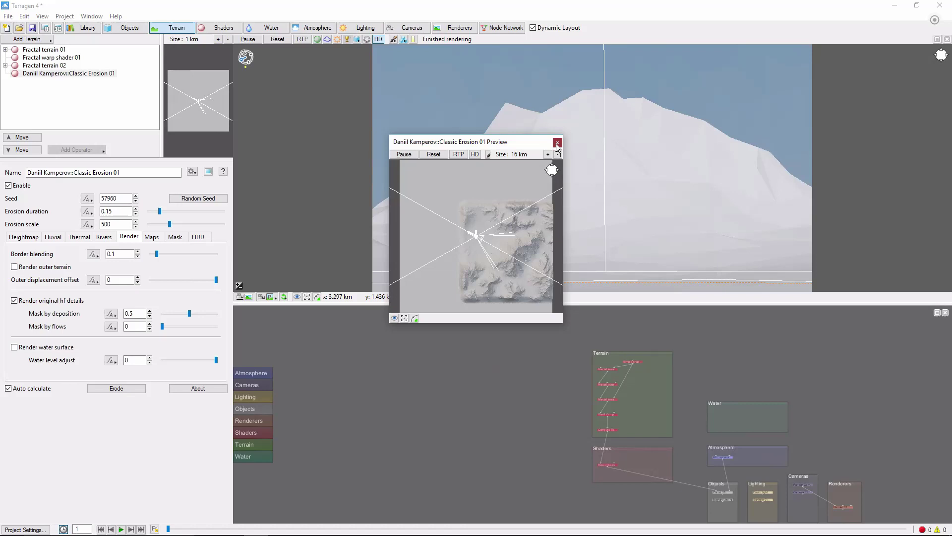
Close the erosion preview and add a new power fractal terrain layer.
click(558, 141)
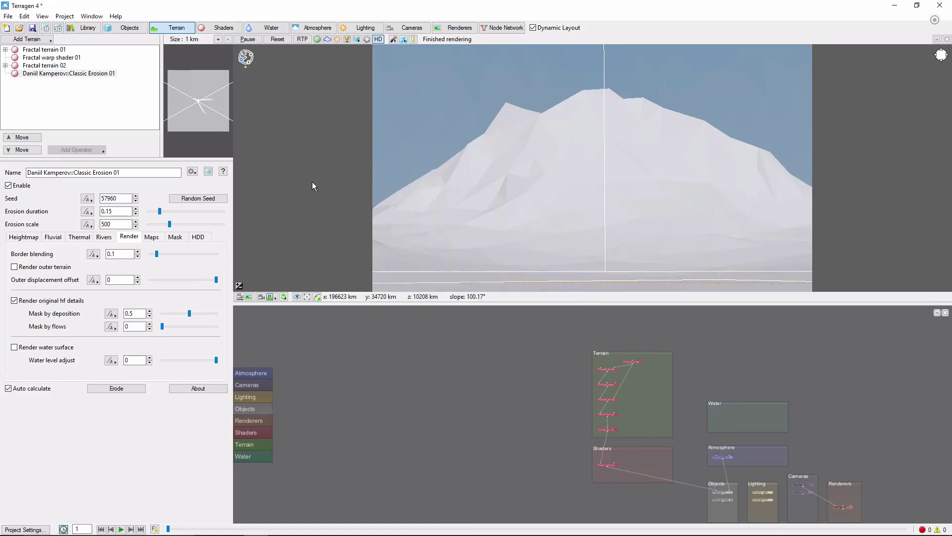
click(39, 40)
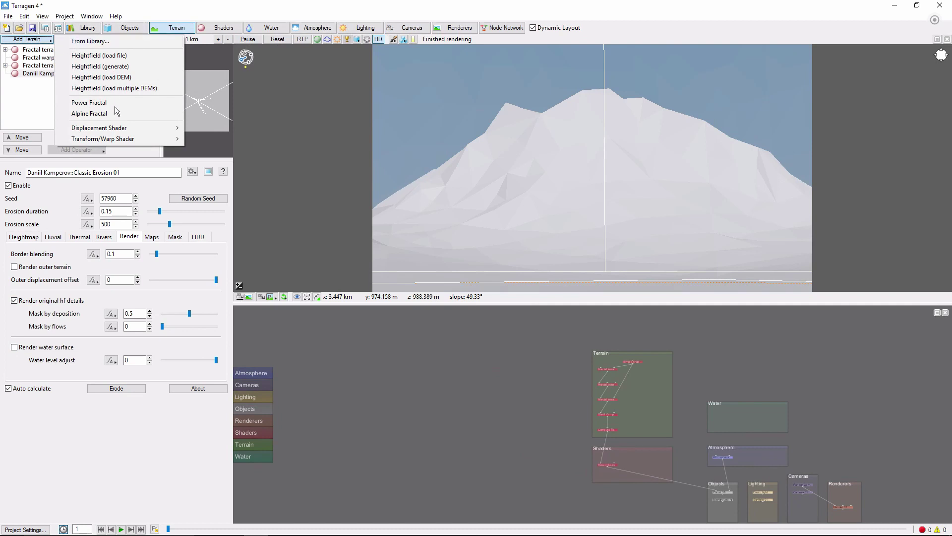
click(99, 103)
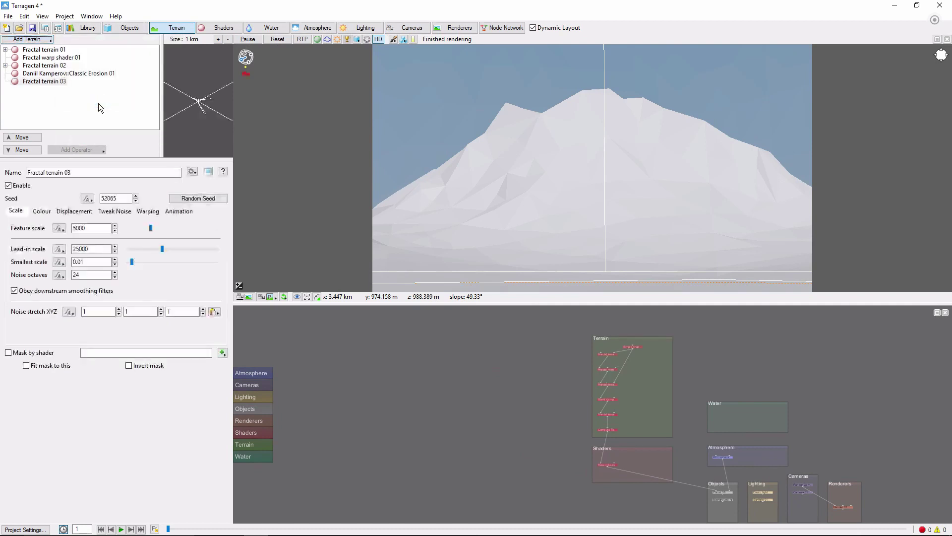
Set Fractal terrain 03 to feature scale 5, lead-in scale 10 and noise stretch Y 10.
click(91, 229)
text(5)
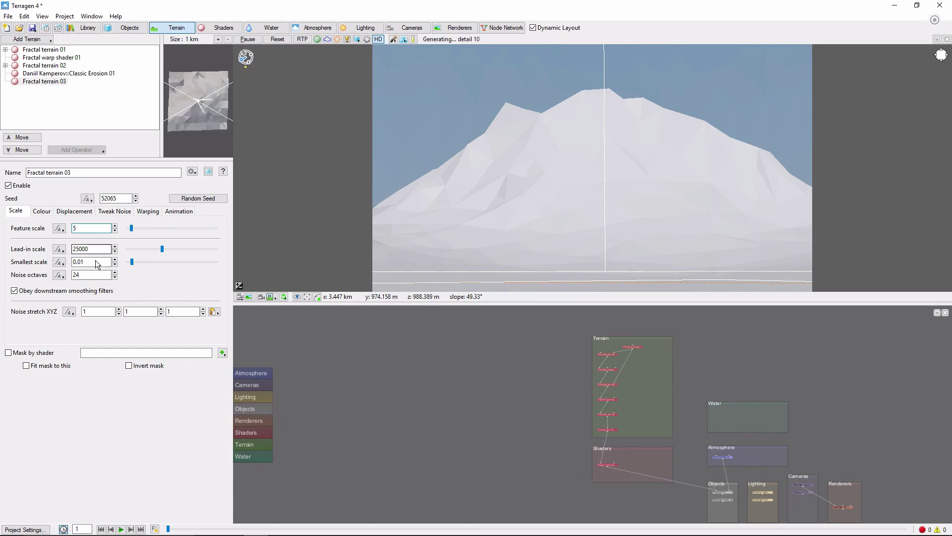
double_click(97, 249)
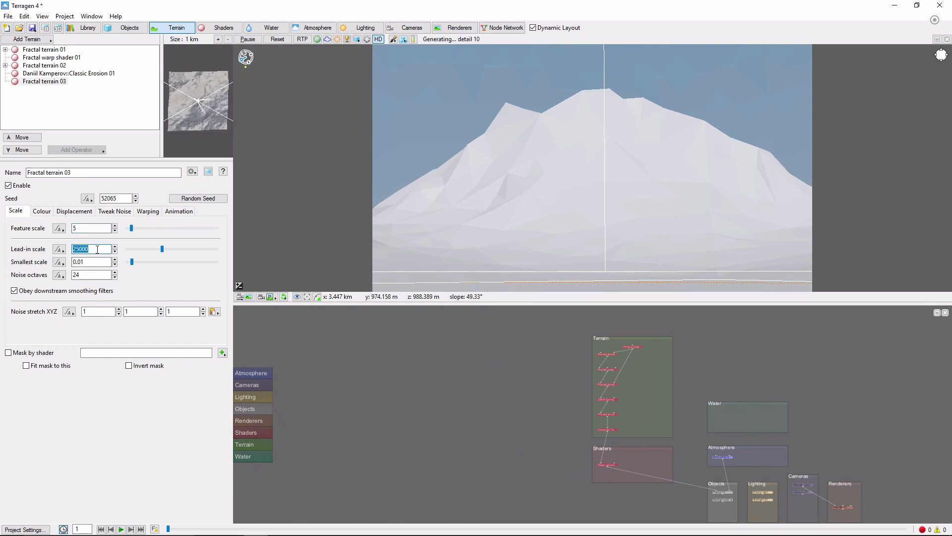
text(10)
key(Return)
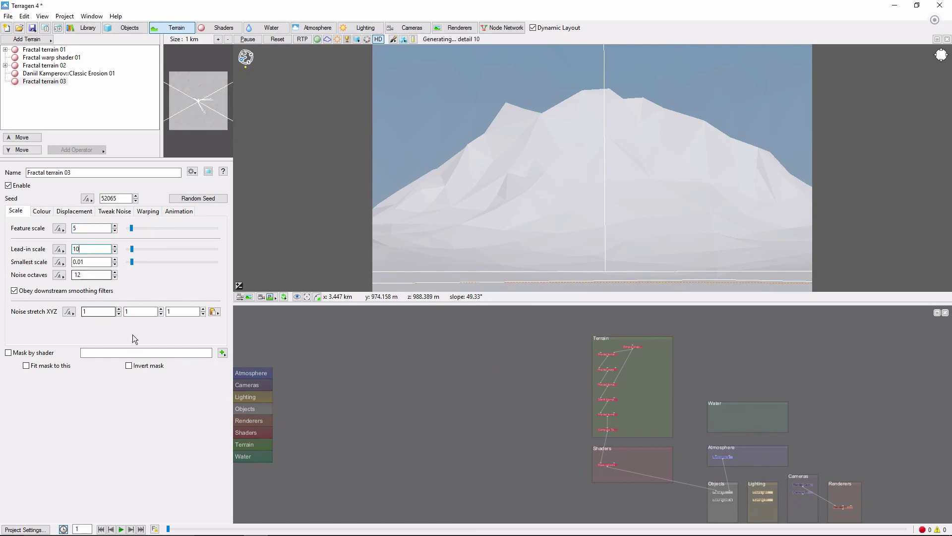
click(141, 311)
text(0)
Make Fractal terrain 03 displace vertically only with amplitude 10.
click(75, 212)
click(146, 229)
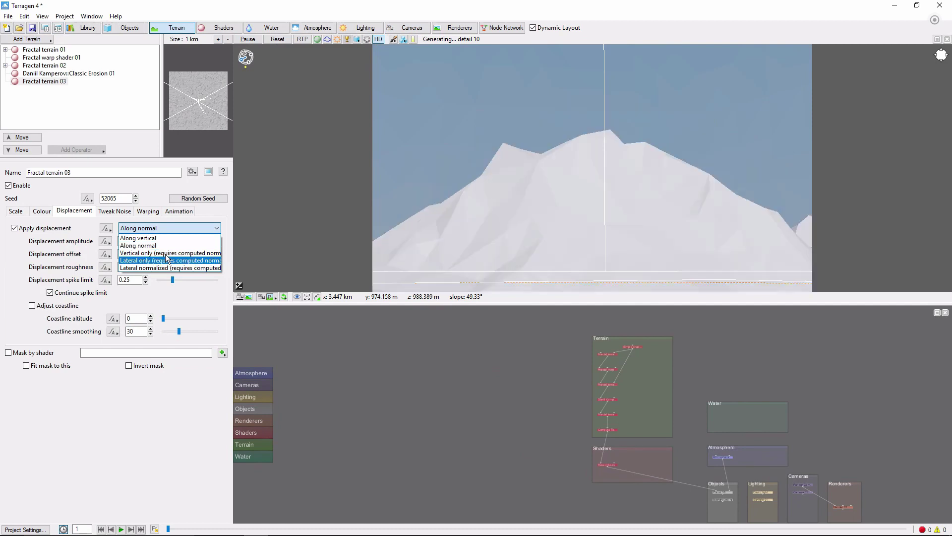
click(168, 258)
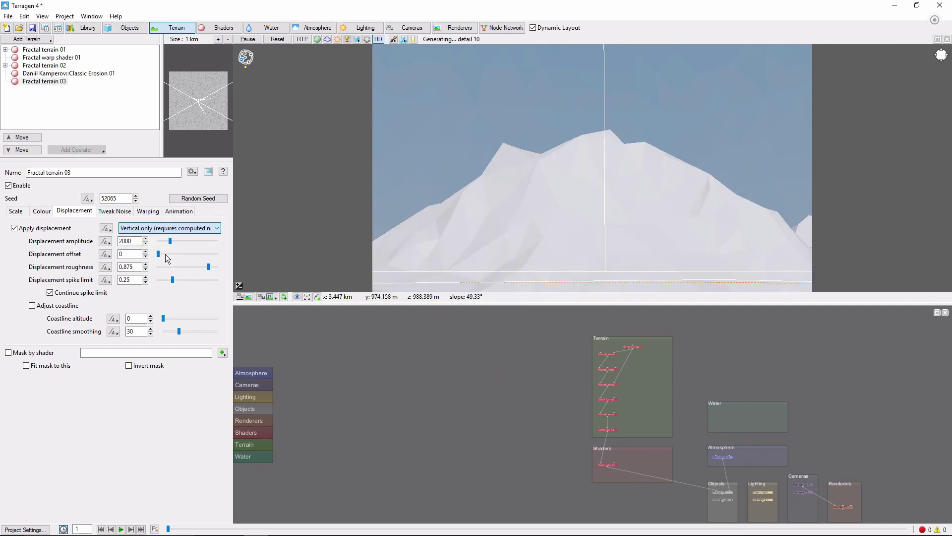
double_click(137, 240)
text(10)
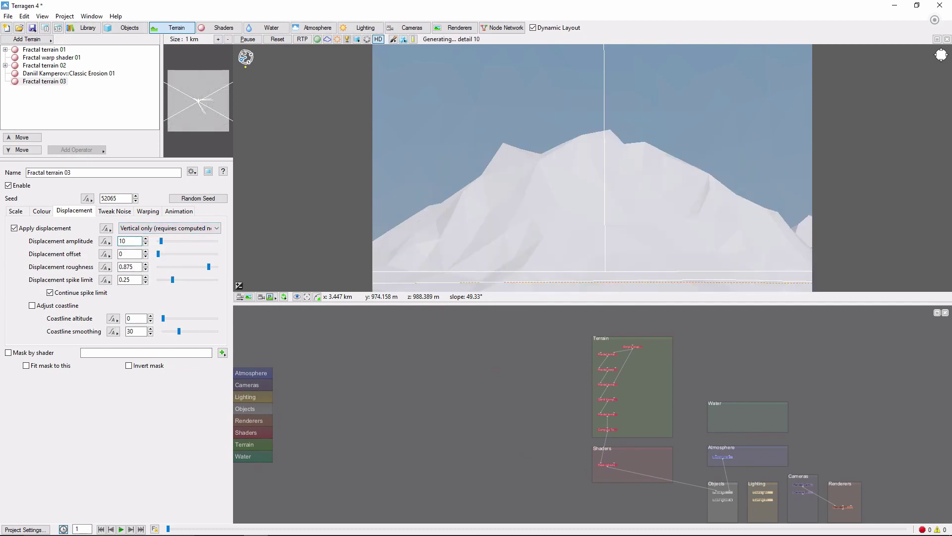
Switch Fractal terrain 03's noise flavour to Voronoi ridges.
click(112, 212)
click(119, 228)
click(101, 283)
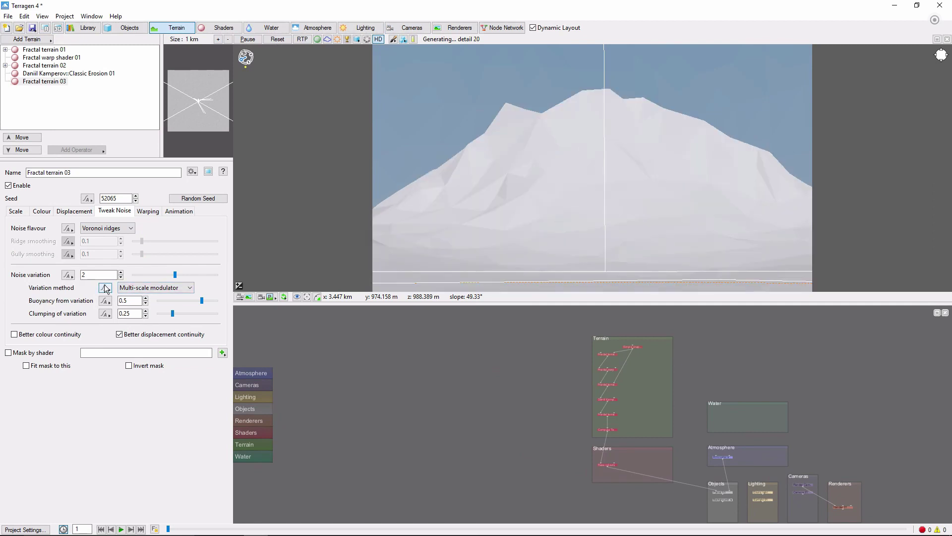
Mask Fractal terrain 03 by a newly created Distribution shader v4.
click(9, 352)
click(222, 352)
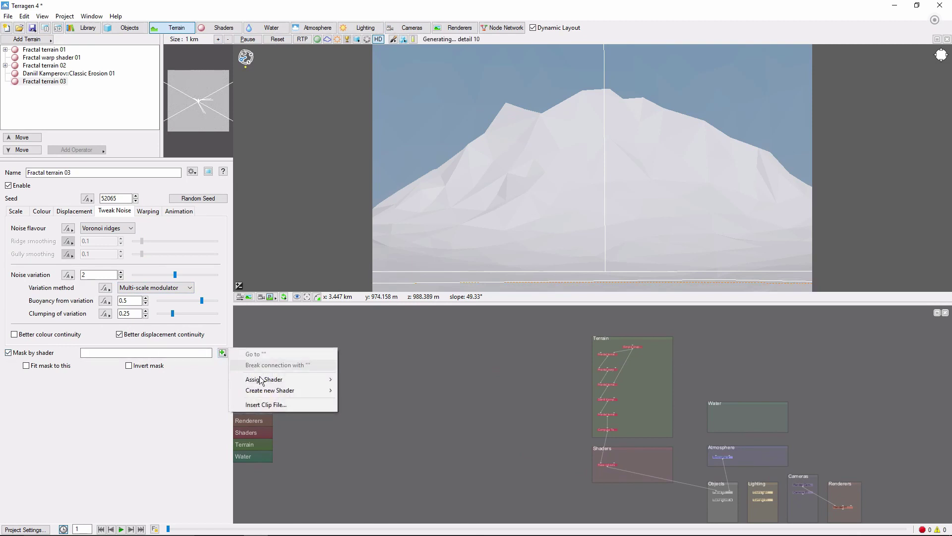
mouse_move(276, 391)
mouse_move(371, 392)
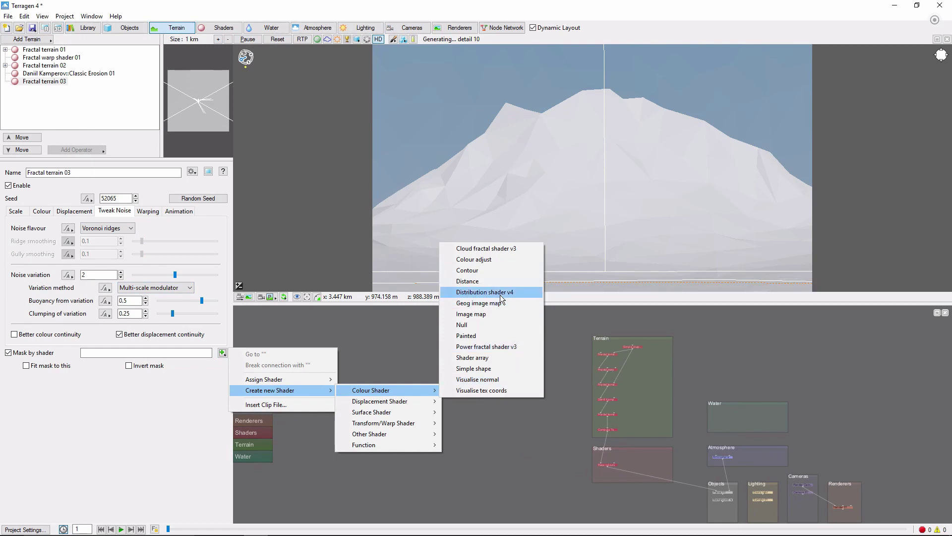
click(501, 297)
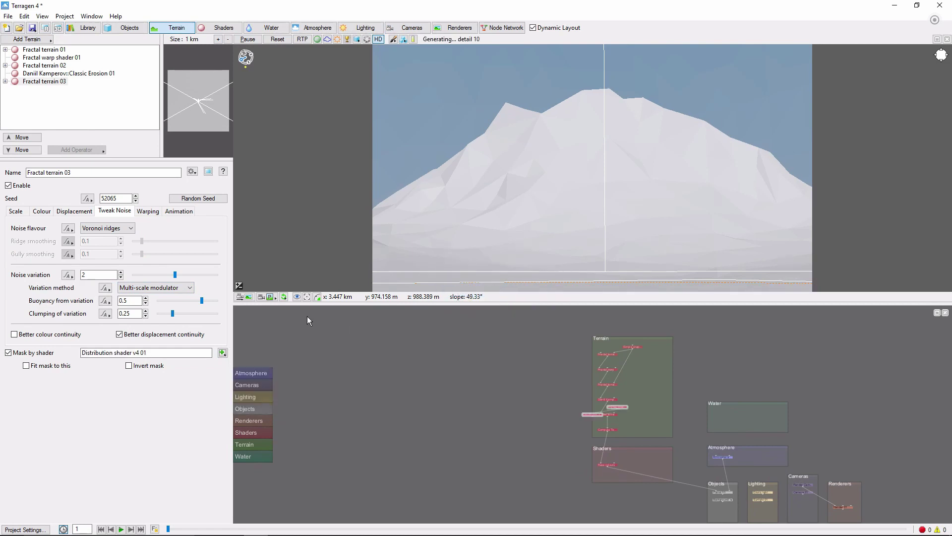
Limit the distribution mask to a minimum slope of 70 and a minimum altitude of 200.
click(370, 188)
double_click(480, 200)
text(70)
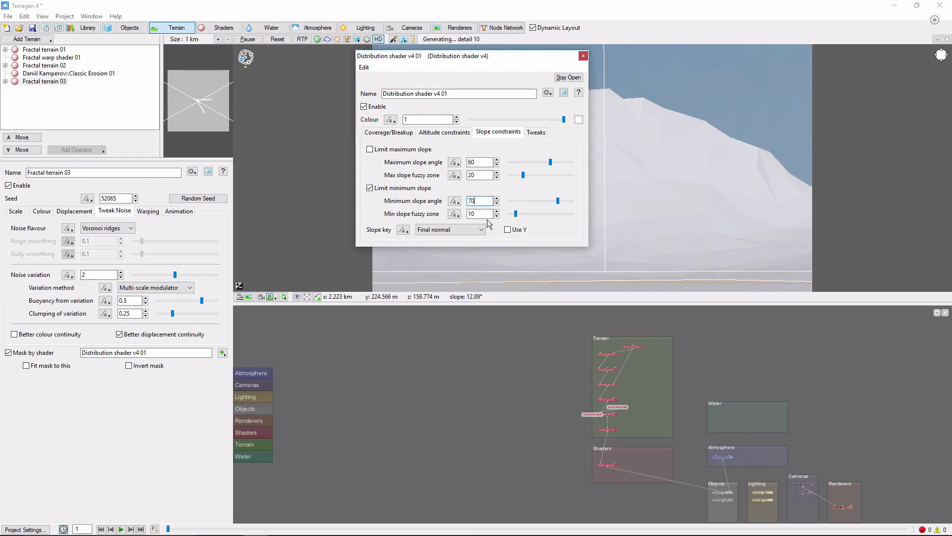
click(439, 133)
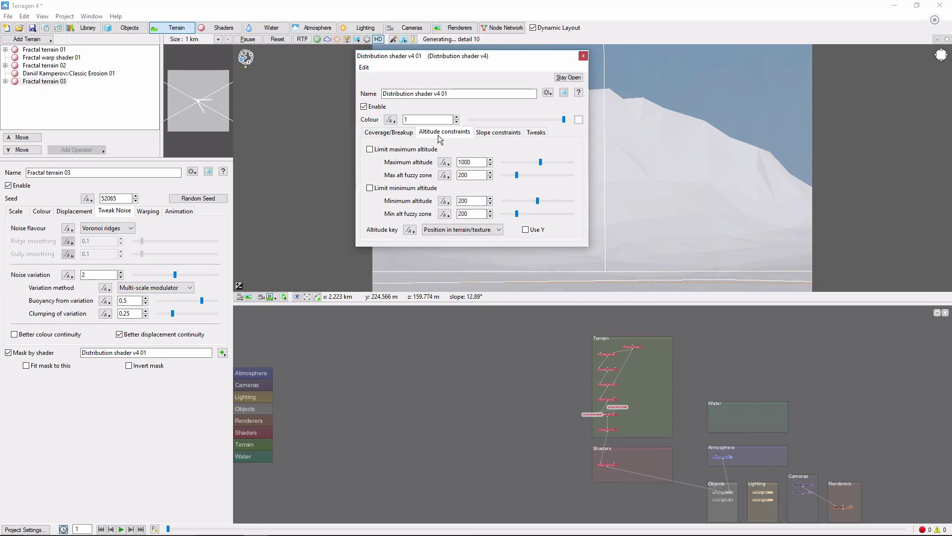
click(381, 189)
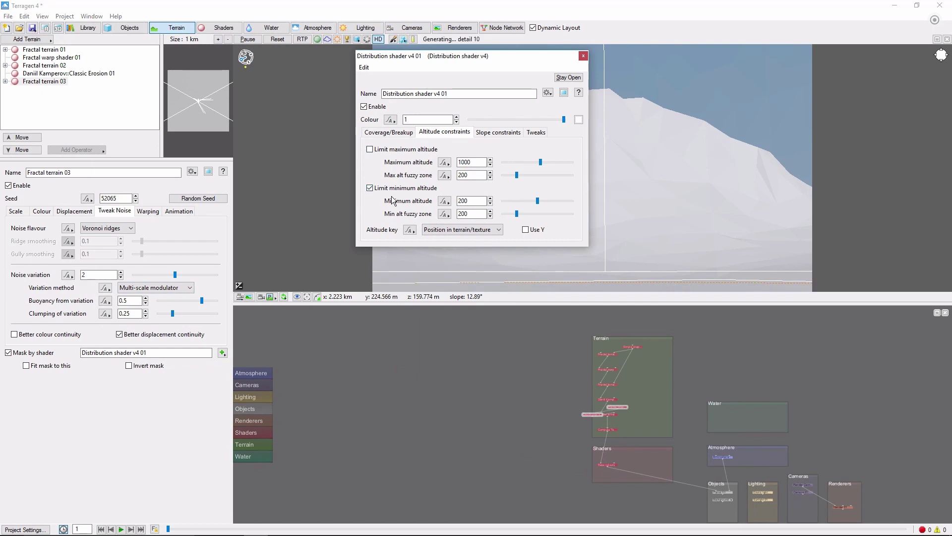